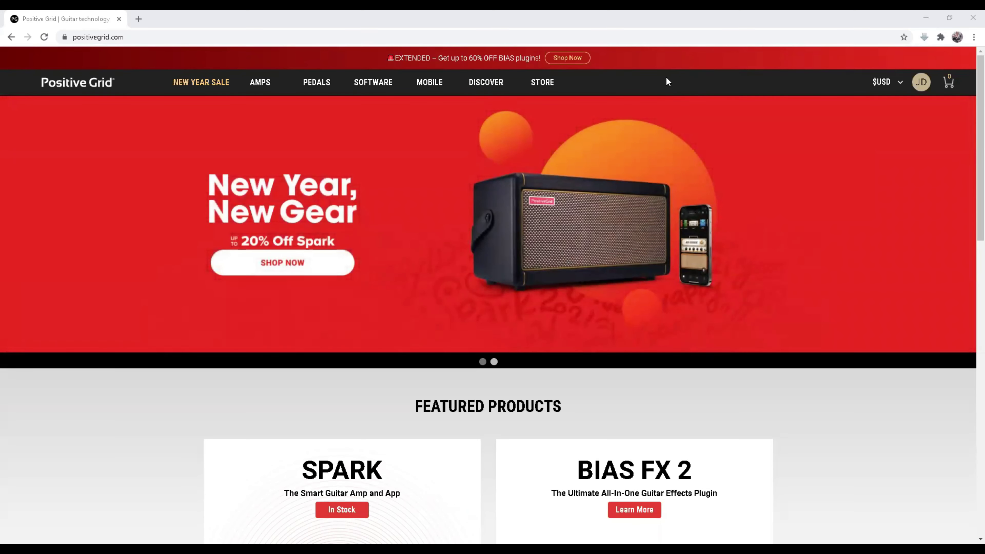
Step: Go to the Spark amp page from the AMPS menu and scroll down to its support section
{"action": "mouse_move", "coordinate": [375, 87]}
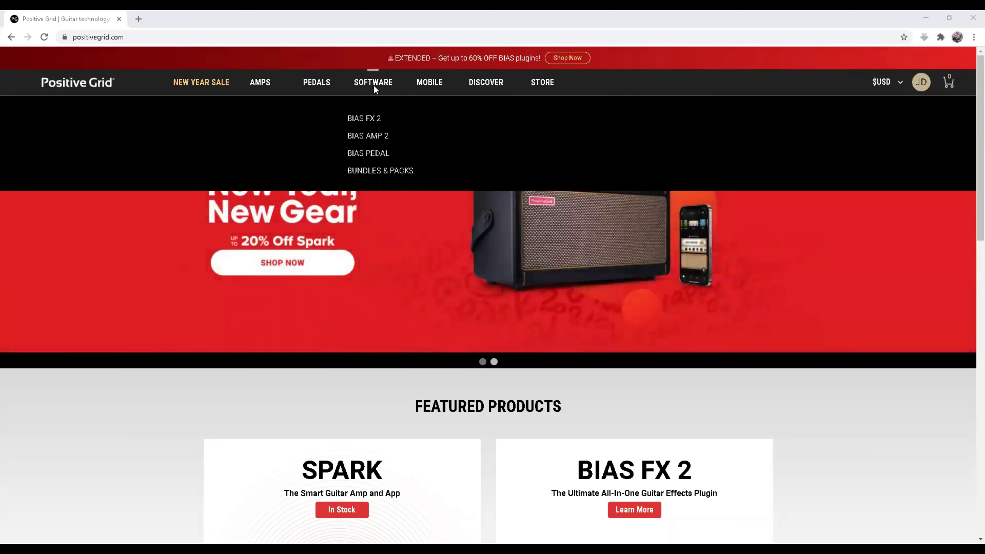
{"action": "mouse_move", "coordinate": [260, 87]}
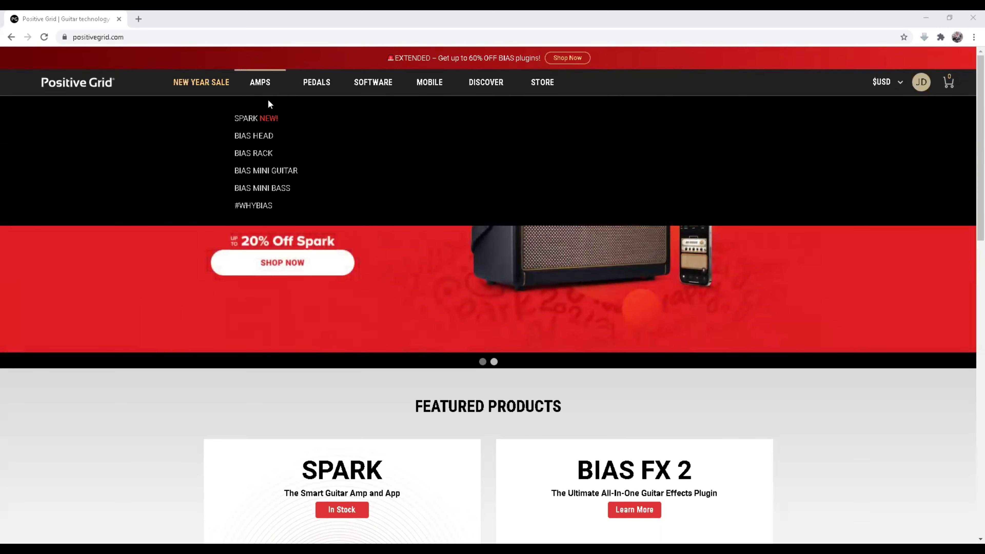
{"action": "left_click", "coordinate": [253, 120]}
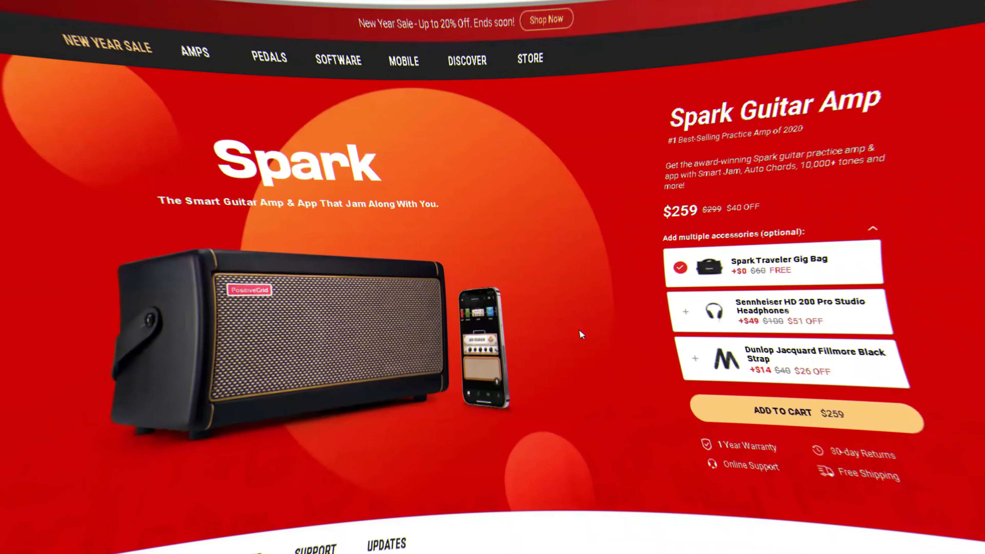
{"action": "scroll", "coordinate": [538, 387], "scroll_direction": "down", "scroll_amount": 4}
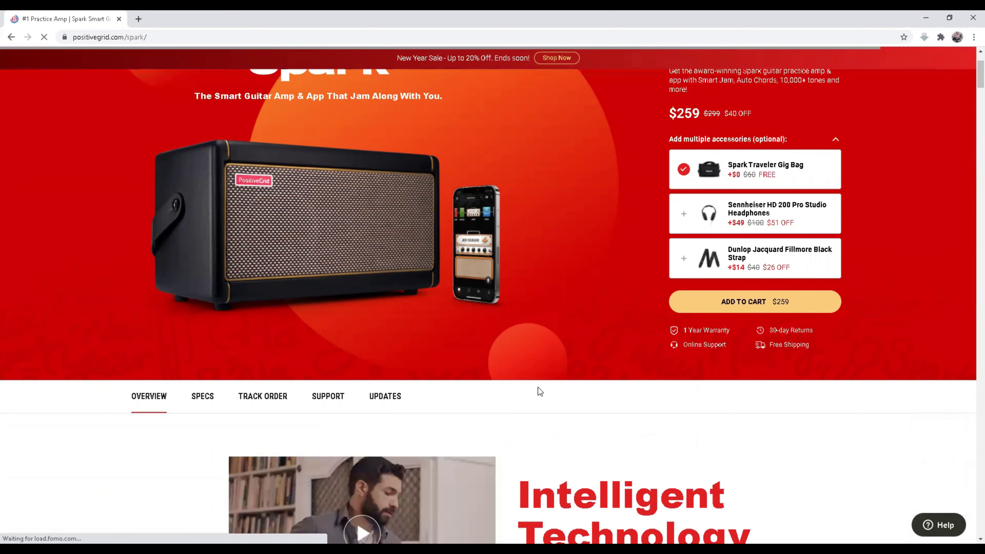
{"action": "scroll", "coordinate": [538, 388], "scroll_direction": "down", "scroll_amount": 1}
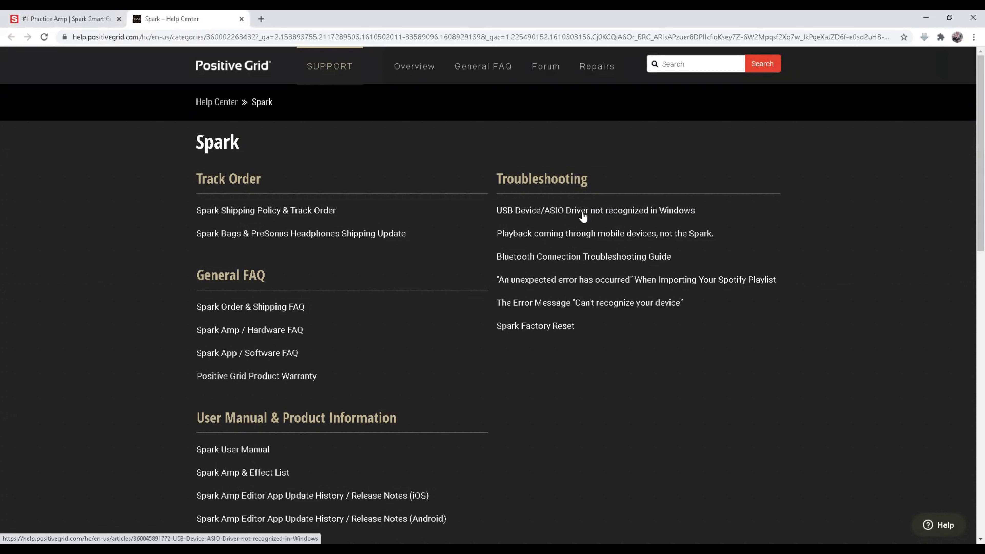
Step: Download SPARK ASIO driver V4.8 from the 'USB Device/ASIO Driver not recognized in Windows' article
{"action": "left_click", "coordinate": [547, 213]}
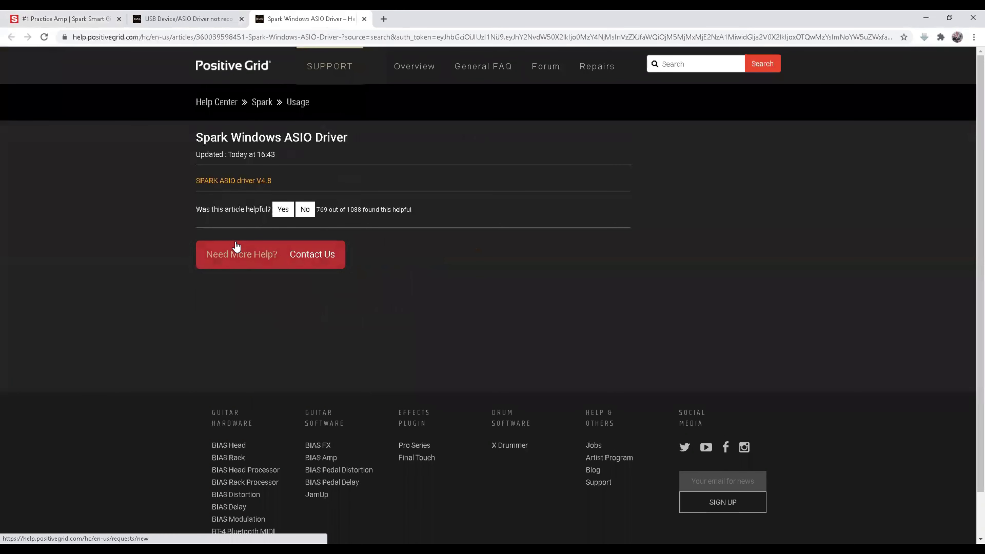
{"action": "left_click", "coordinate": [251, 187]}
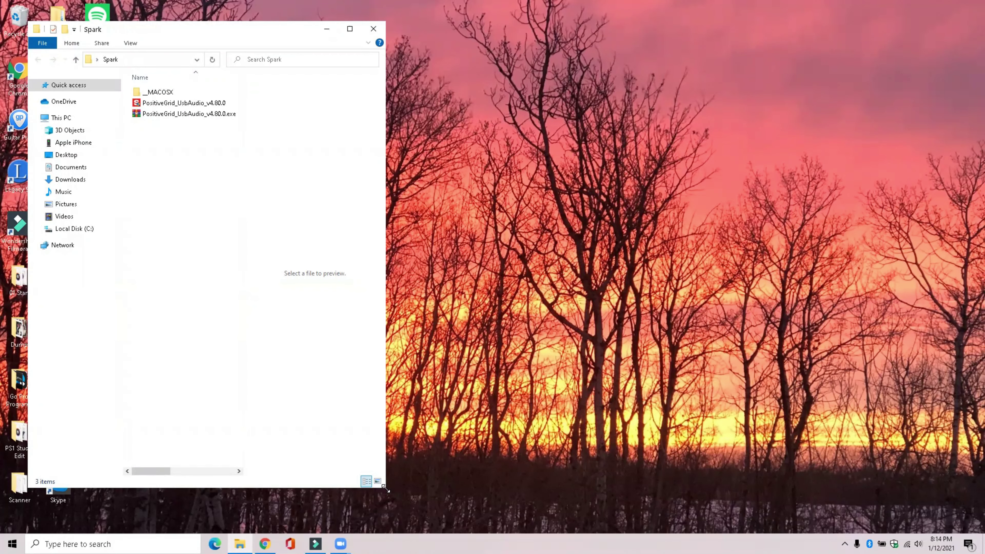
Step: Widen the Spark folder window and run the PositiveGrid_UsbAudio_v4.80.0 installer
{"action": "left_click_drag", "start_coordinate": [386, 490], "coordinate": [555, 488]}
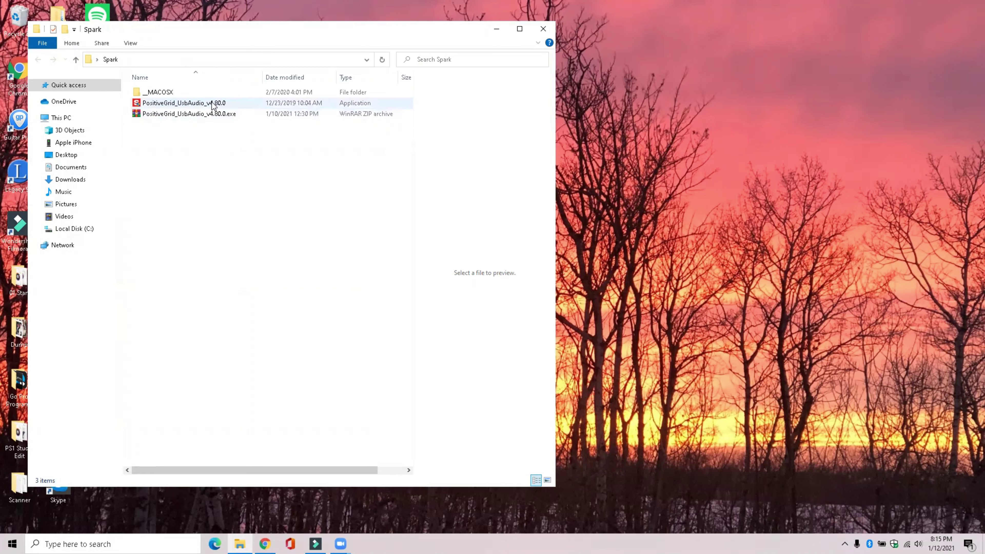
{"action": "mouse_move", "coordinate": [208, 104]}
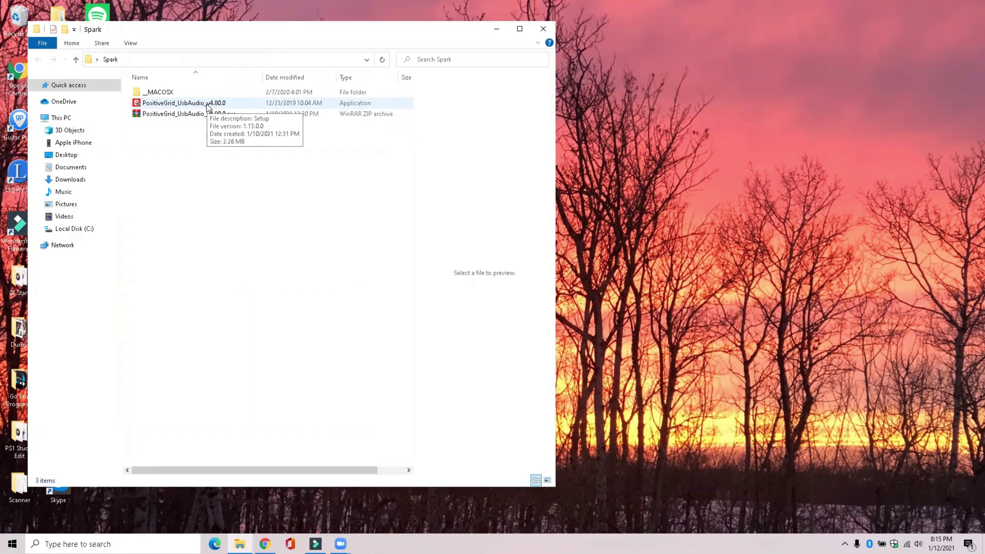
{"action": "double_click", "coordinate": [208, 104]}
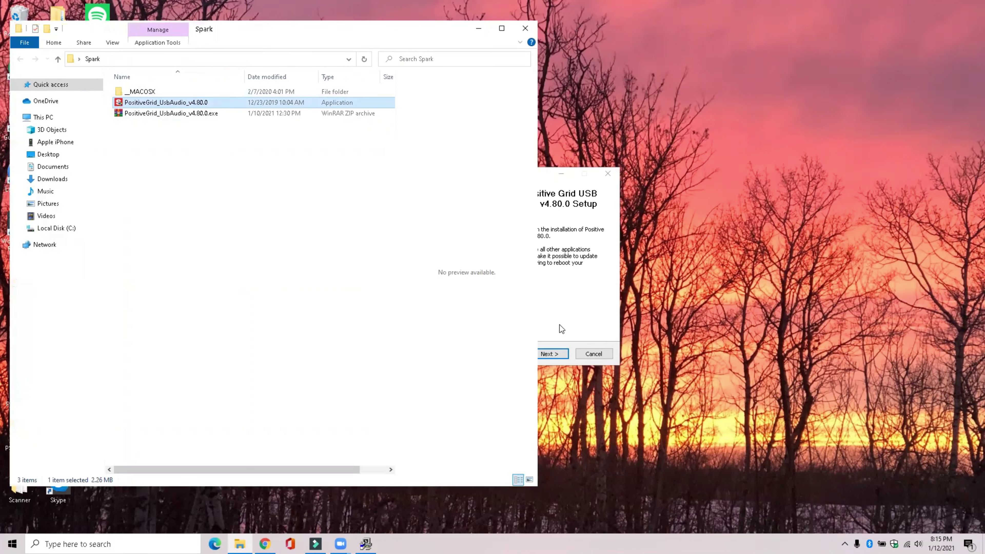
Step: Remove the old driver, install USB Audio Device Driver v4.80.0 to the default folder, and finish setup
{"action": "left_click", "coordinate": [564, 330]}
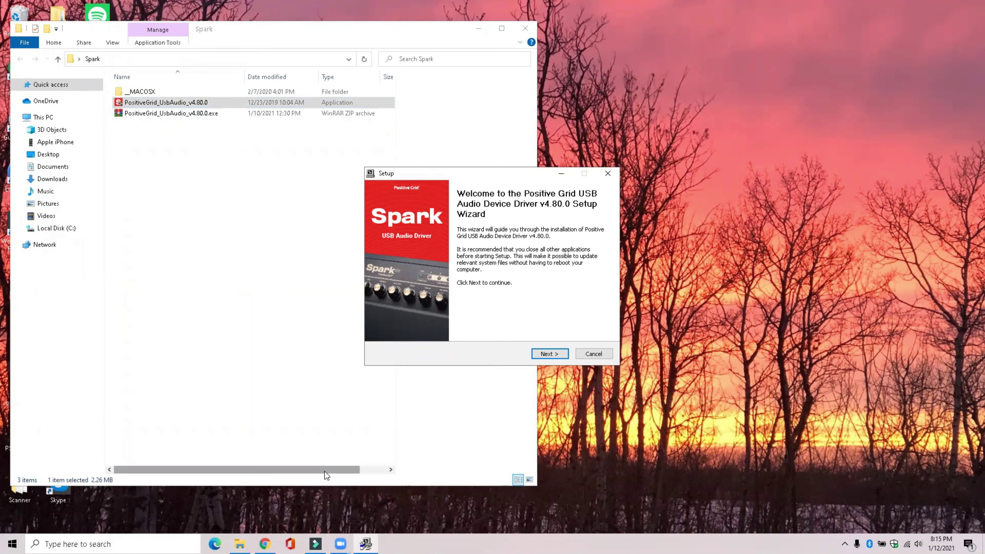
{"action": "left_click", "coordinate": [551, 354]}
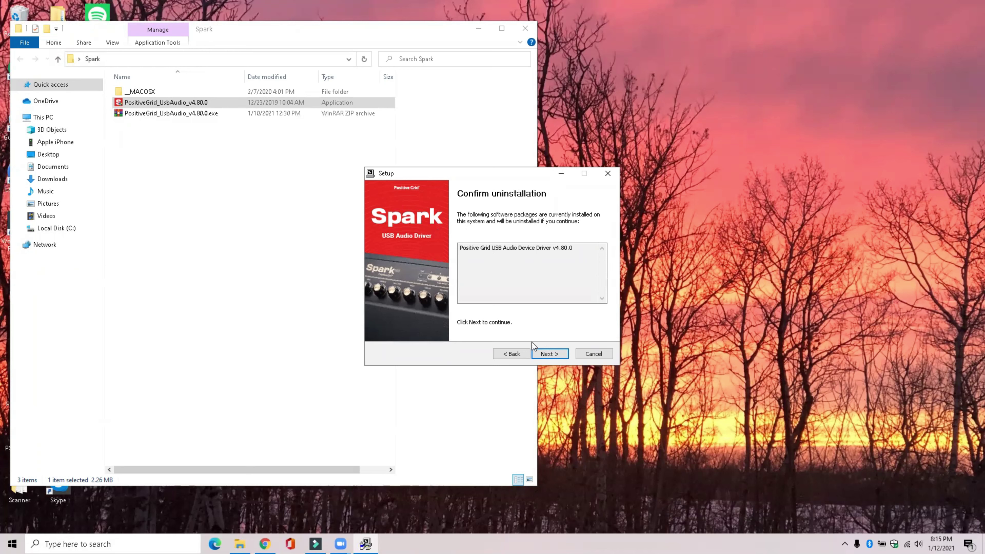
{"action": "left_click", "coordinate": [547, 354]}
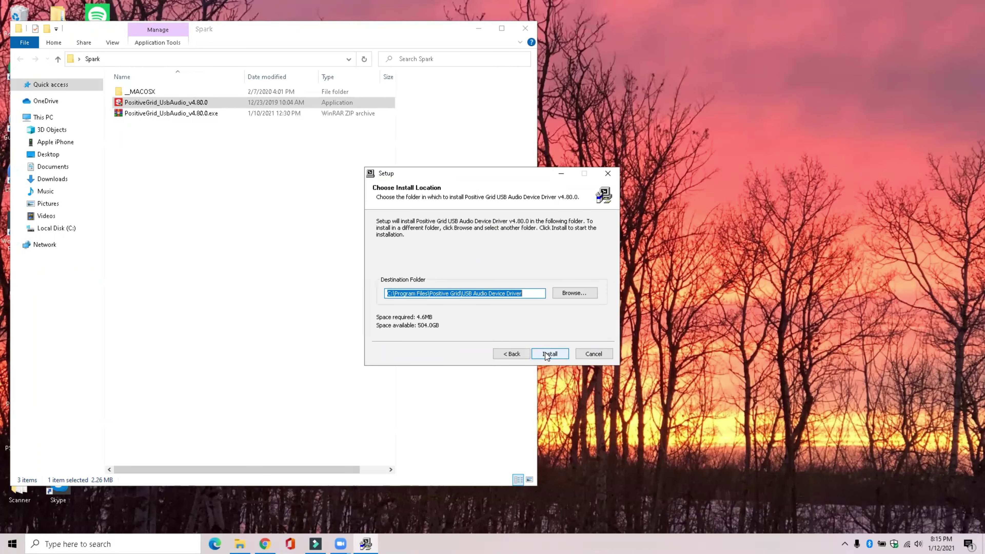
{"action": "left_click", "coordinate": [546, 353]}
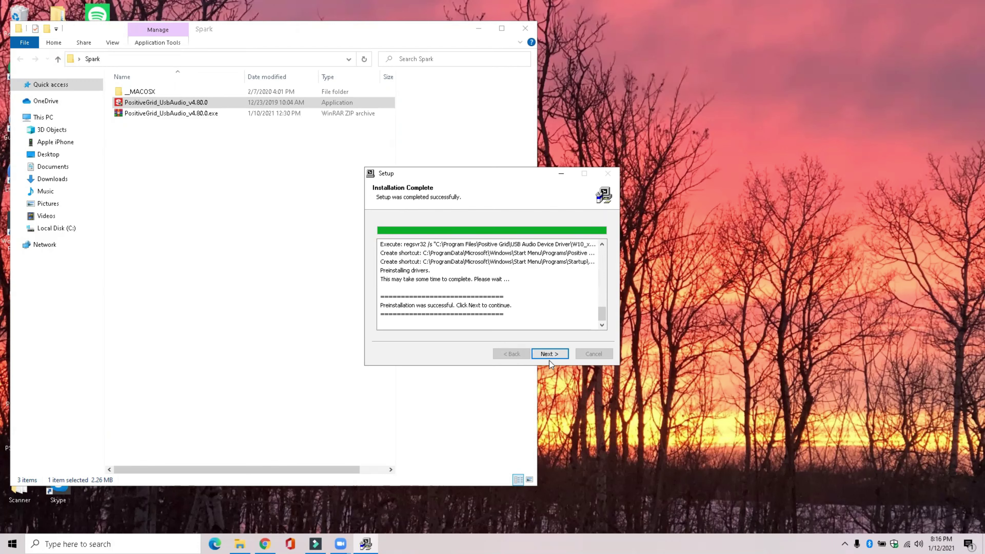
{"action": "left_click", "coordinate": [551, 354]}
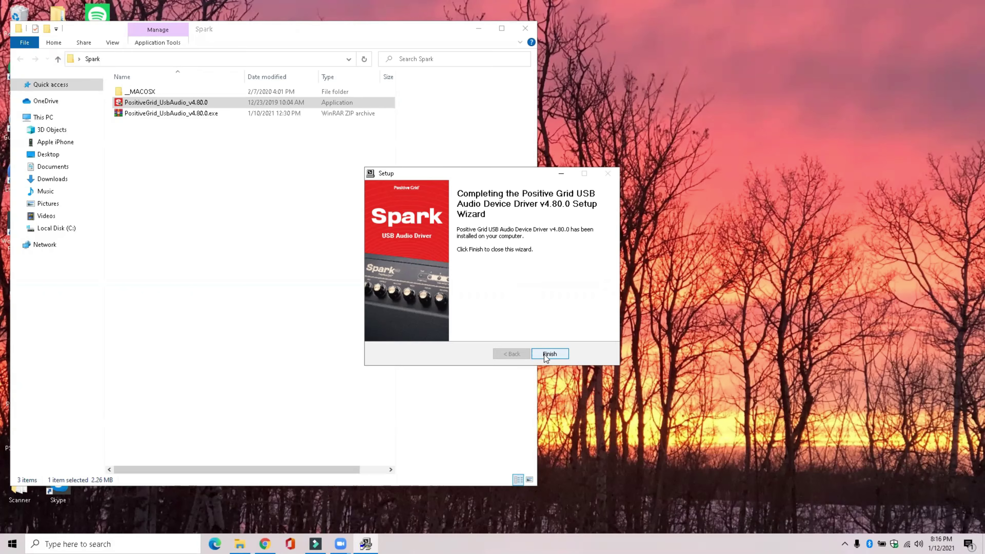
{"action": "left_click", "coordinate": [549, 354]}
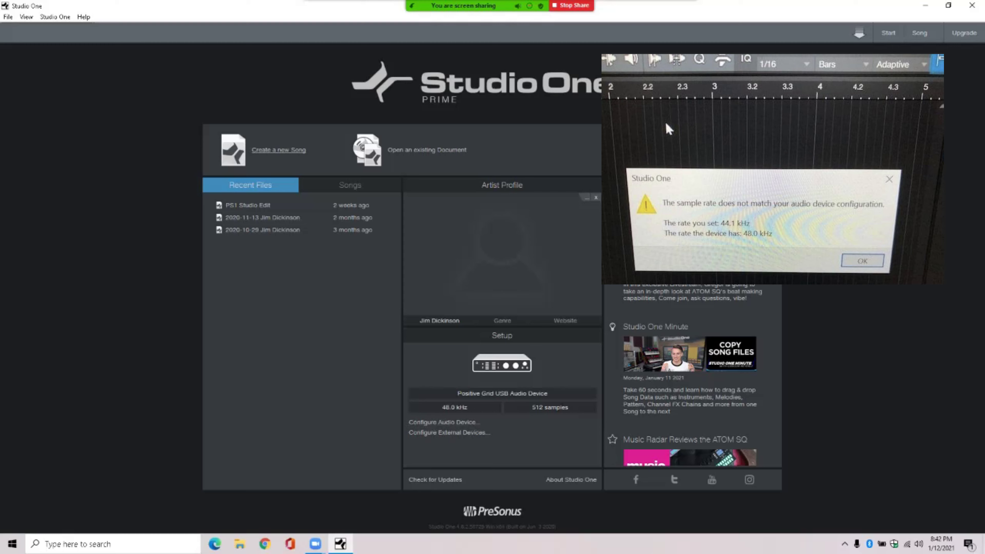
Step: Create an Empty Song with its sample rate set to 48.0 kHz
{"action": "left_click", "coordinate": [278, 150]}
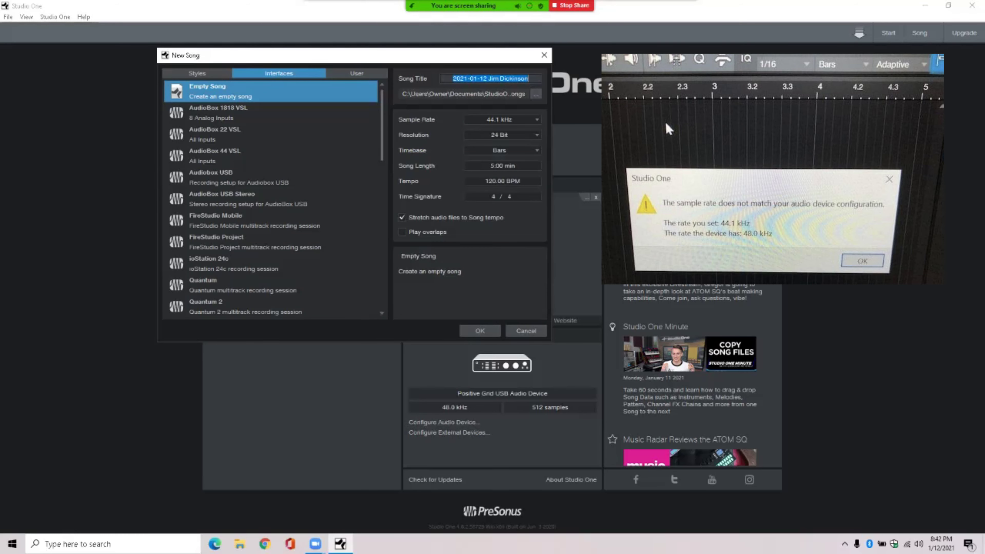
{"action": "left_click", "coordinate": [502, 119]}
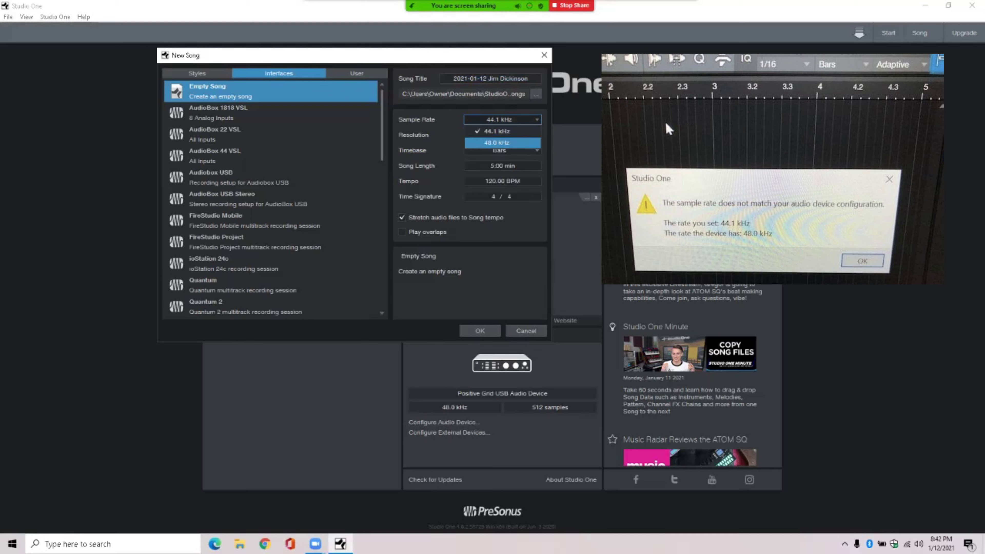
{"action": "key", "text": "Return"}
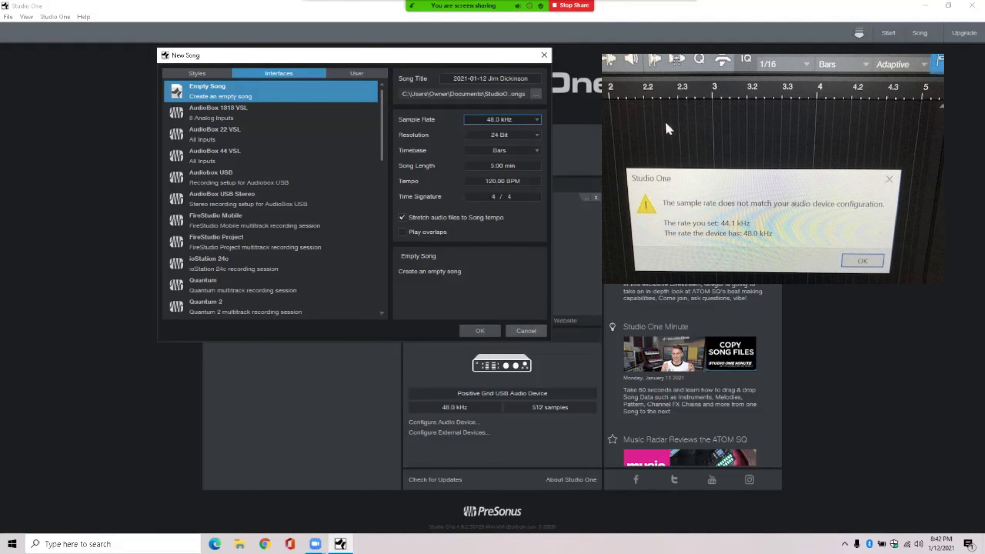
{"action": "key", "text": "Return"}
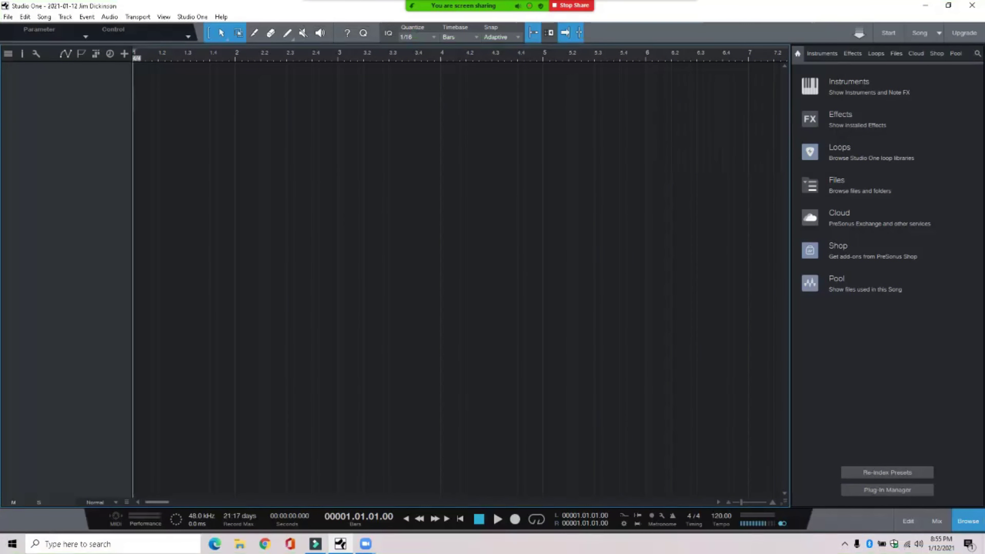
Step: Add an audio track named guitar1
{"action": "left_click", "coordinate": [124, 53]}
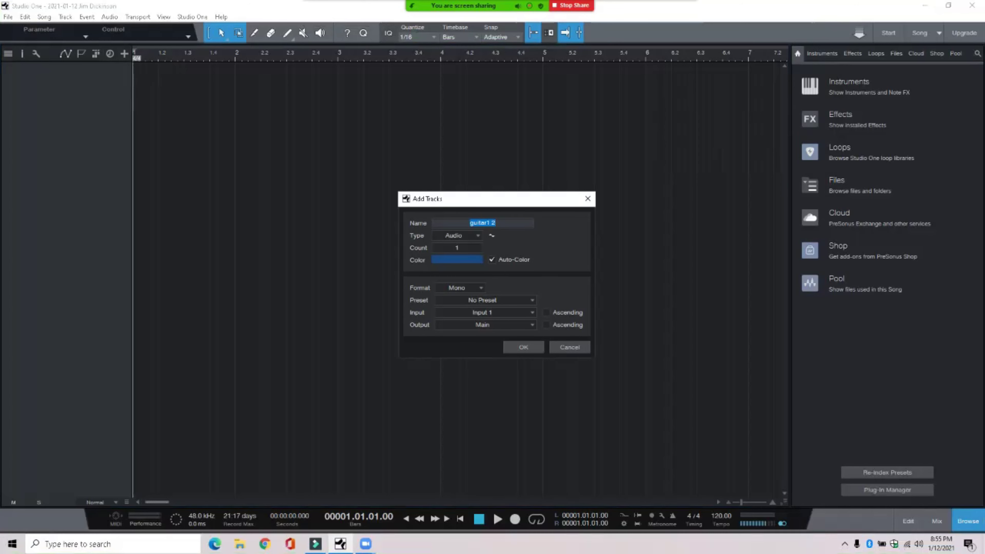
{"action": "key", "text": "End"}
{"action": "key", "text": "shift+Left"}
{"action": "key", "text": "BackSpace"}
{"action": "key", "text": "Return"}
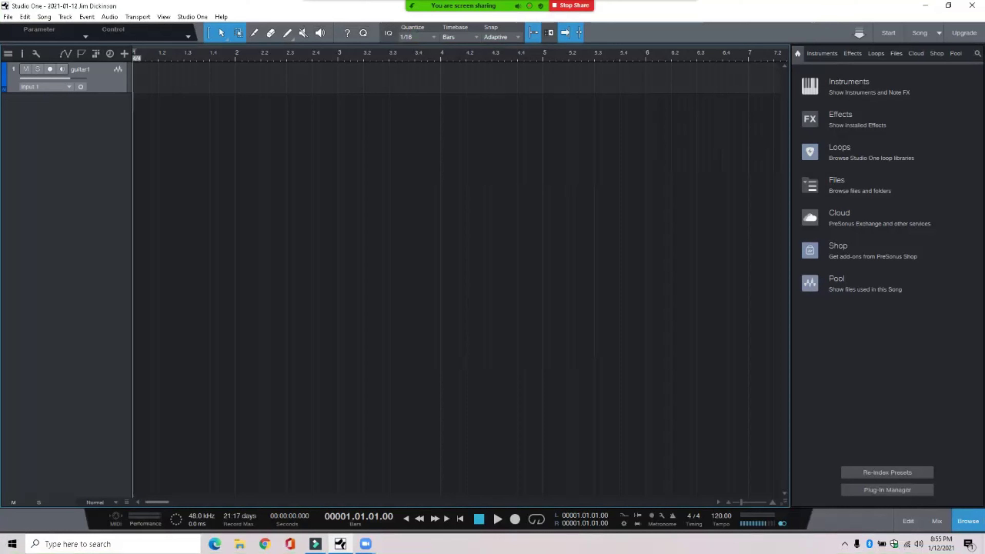
Step: Add a second mono input, Input 2, in the song's Audio I/O Setup and apply it
{"action": "left_click", "coordinate": [45, 87]}
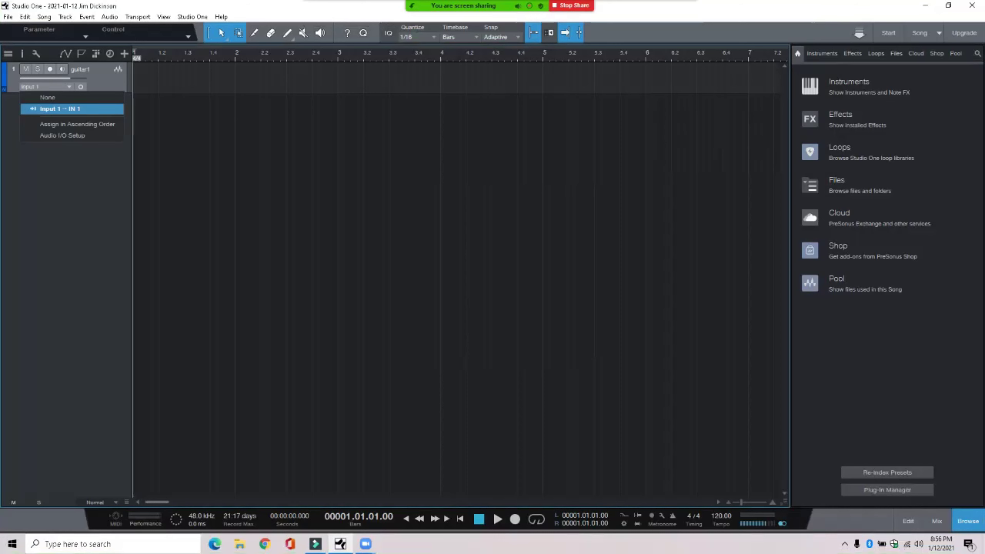
{"action": "left_click", "coordinate": [62, 135]}
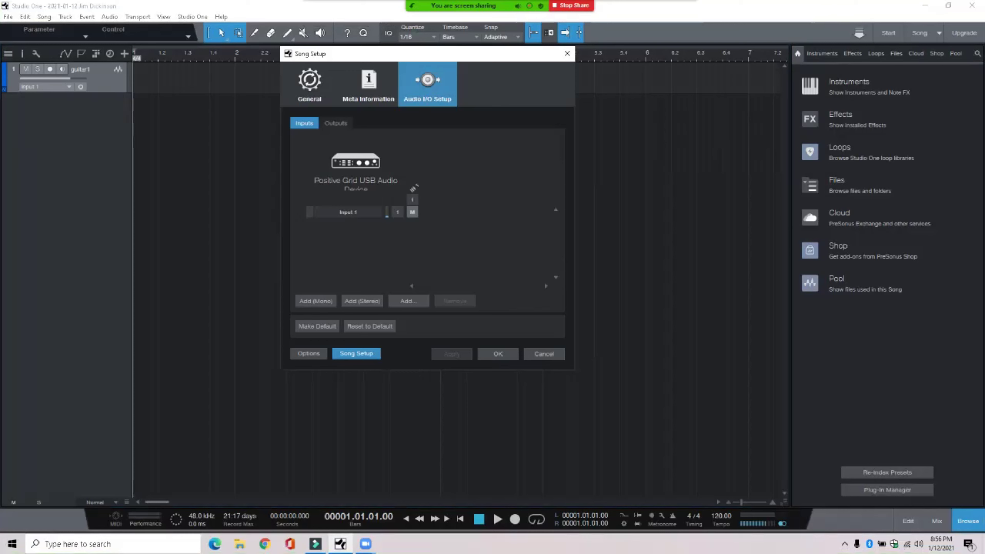
{"action": "left_click", "coordinate": [316, 300]}
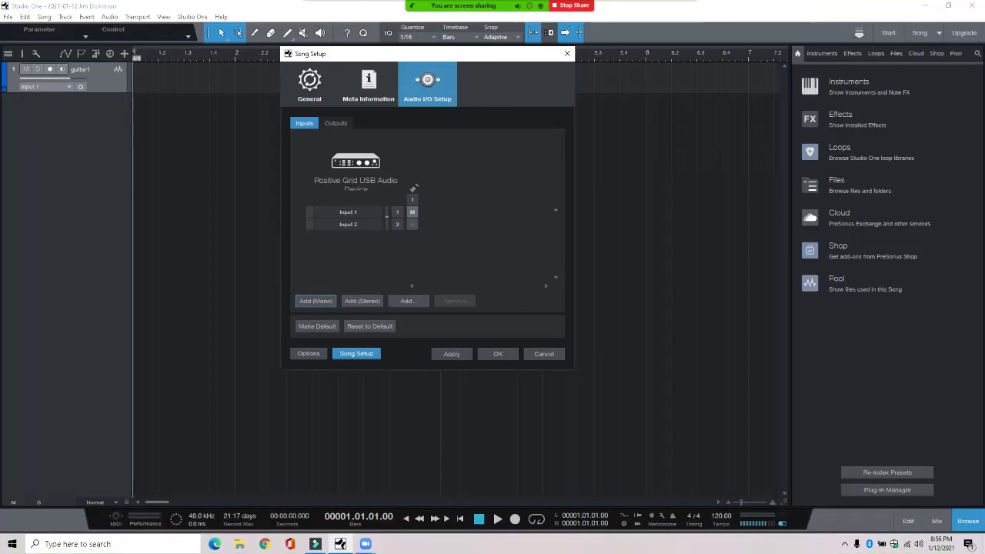
{"action": "left_click", "coordinate": [452, 354]}
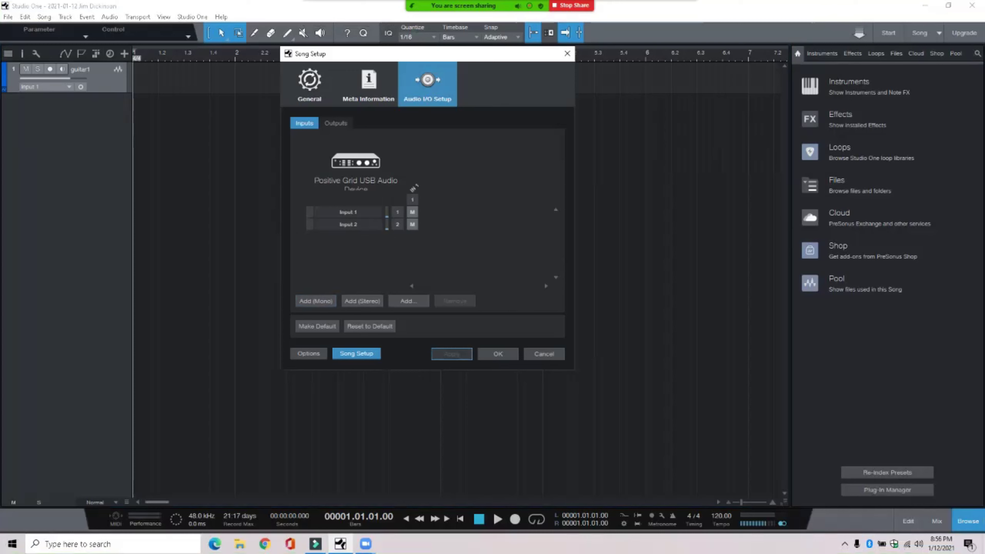
{"action": "left_click", "coordinate": [498, 353]}
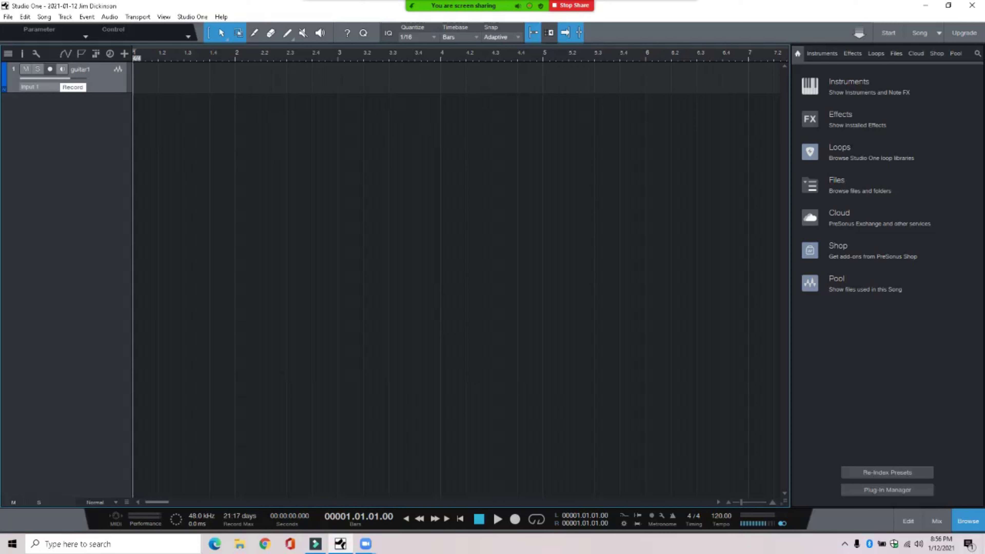
Step: Arm guitar1, record a five-bar guitar take, return to the song start and disarm
{"action": "left_click", "coordinate": [50, 69]}
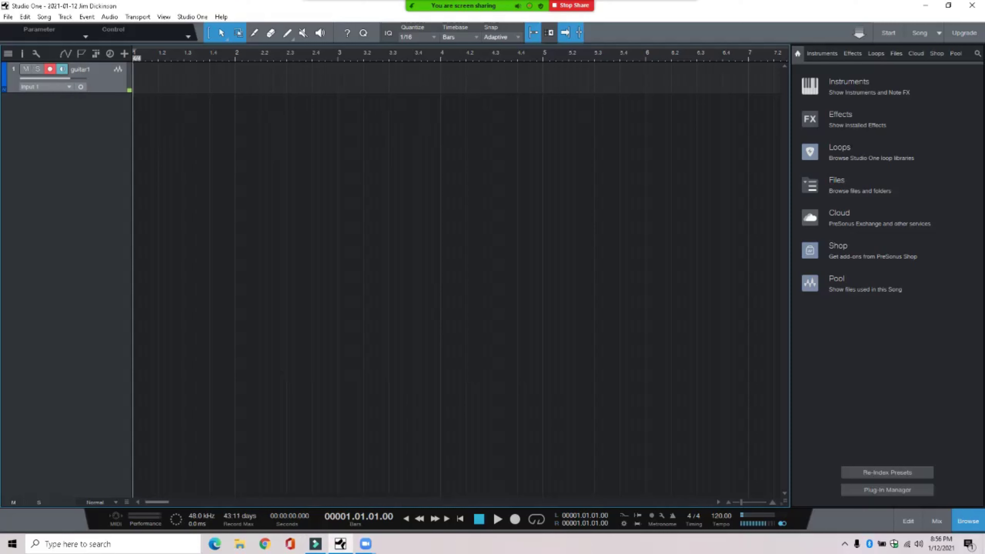
{"action": "key", "text": "KP_Multiply"}
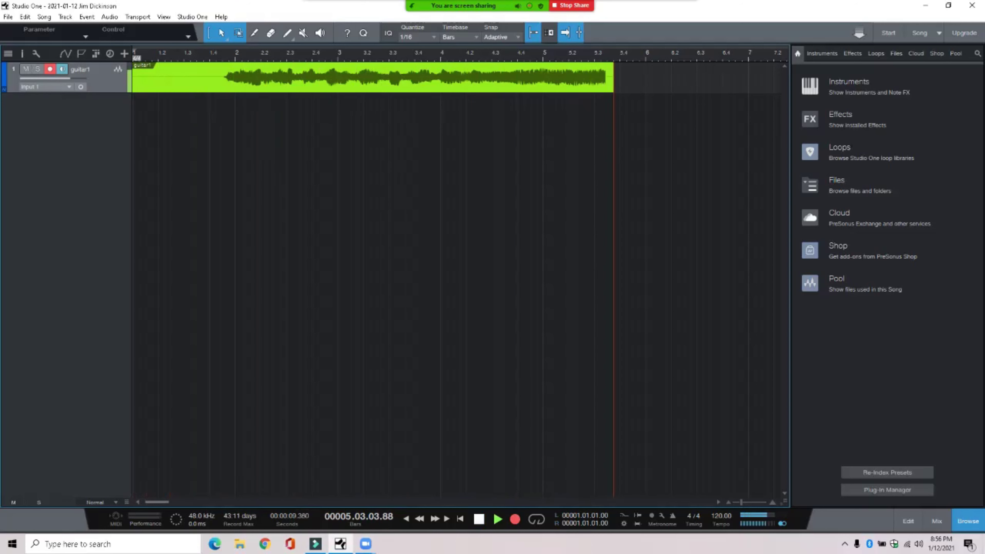
{"action": "key", "text": "space"}
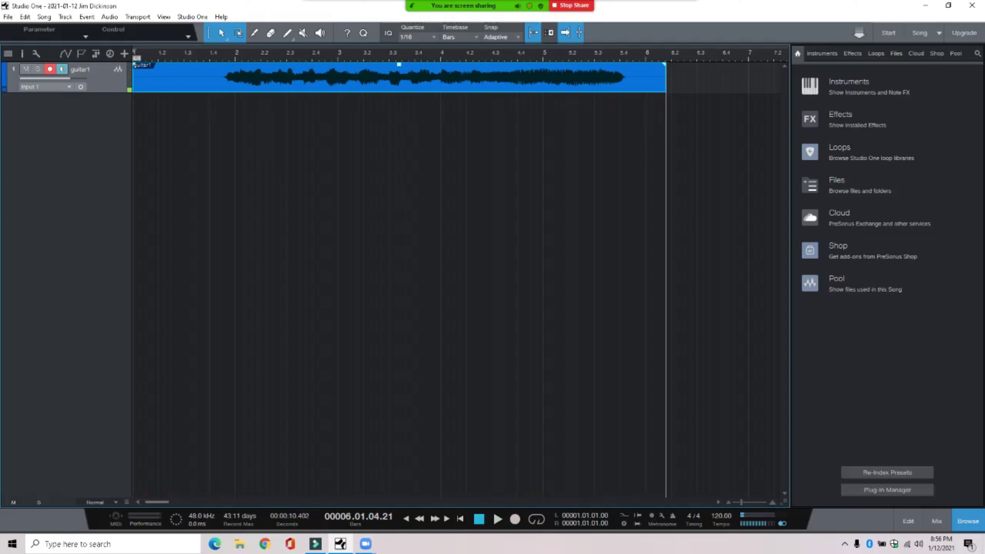
{"action": "left_click", "coordinate": [460, 519]}
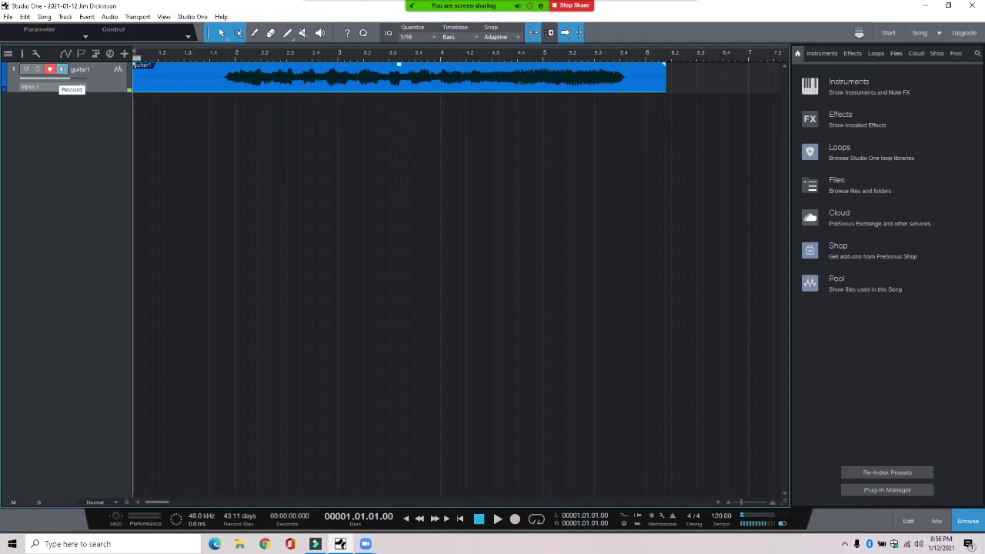
{"action": "left_click", "coordinate": [49, 69]}
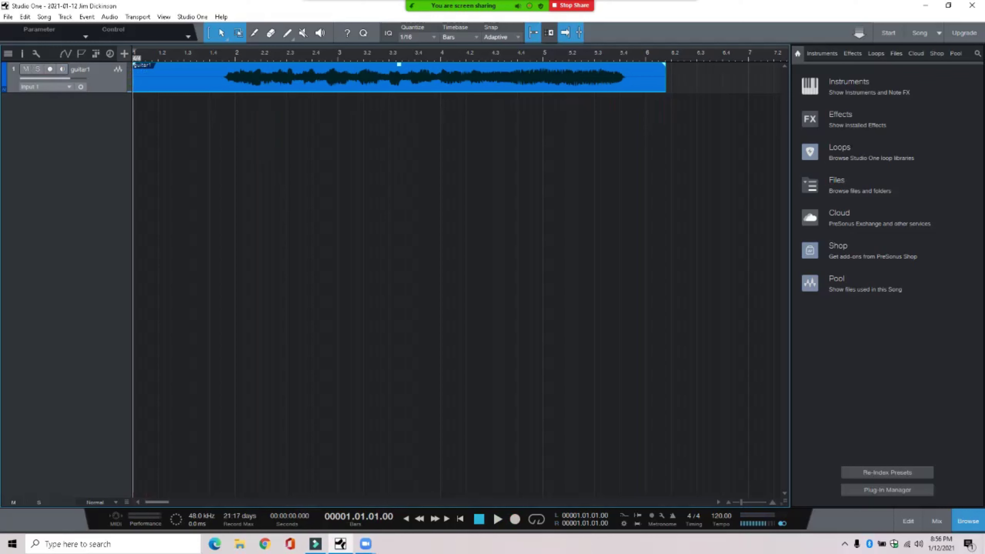
Step: Add a second audio track named guitar 2
{"action": "left_click", "coordinate": [124, 53]}
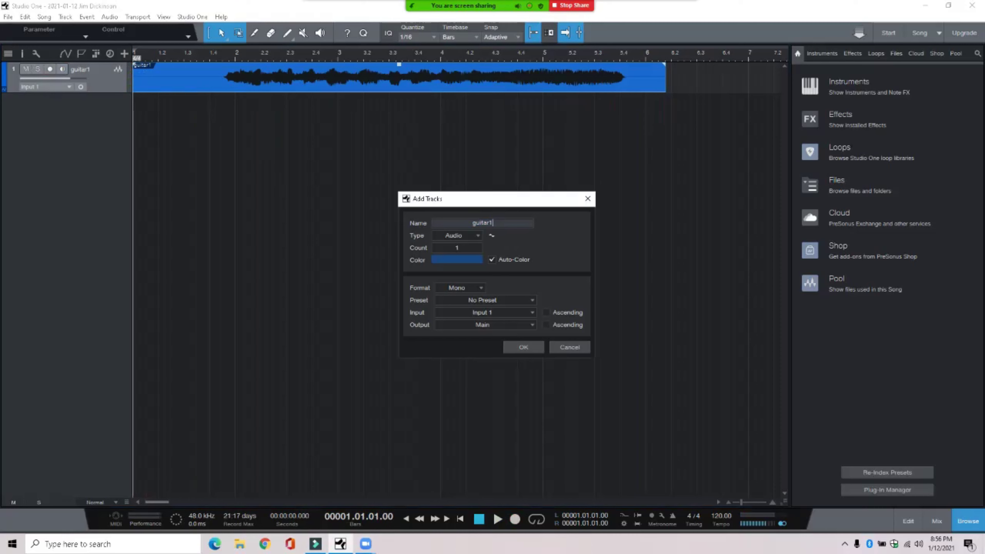
{"action": "type", "text": "2"}
{"action": "key", "text": "BackSpace"}
{"action": "key", "text": "BackSpace"}
{"action": "type", "text": "2"}
{"action": "left_click", "coordinate": [527, 347]}
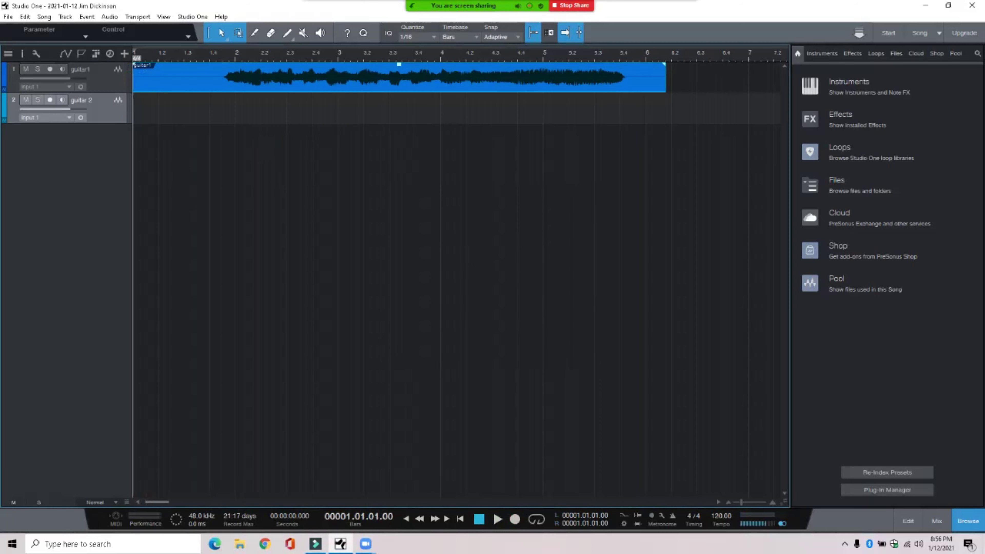
Step: Check guitar 2's input in Audio I/O Setup without changes, then arm guitar 2 for recording
{"action": "left_click", "coordinate": [45, 117]}
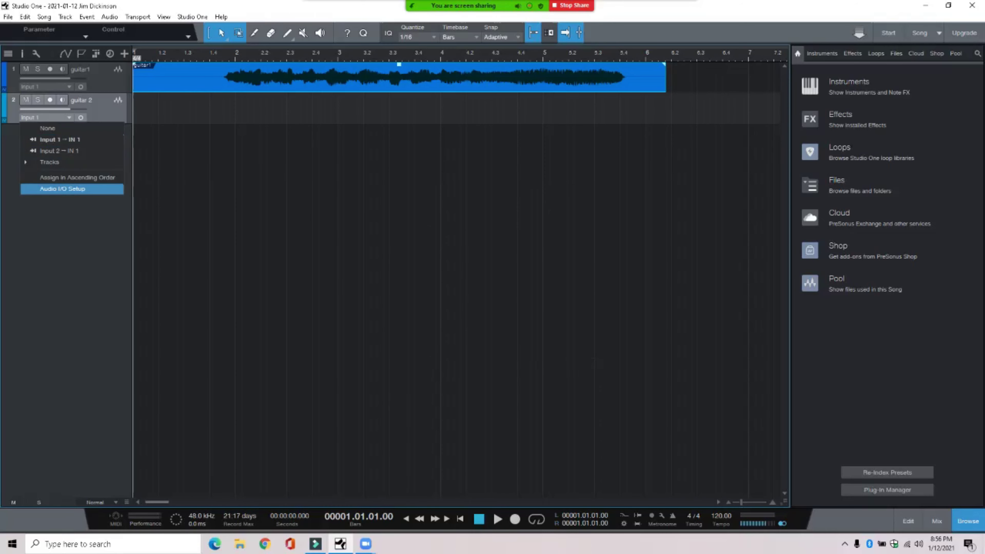
{"action": "key", "text": "Return"}
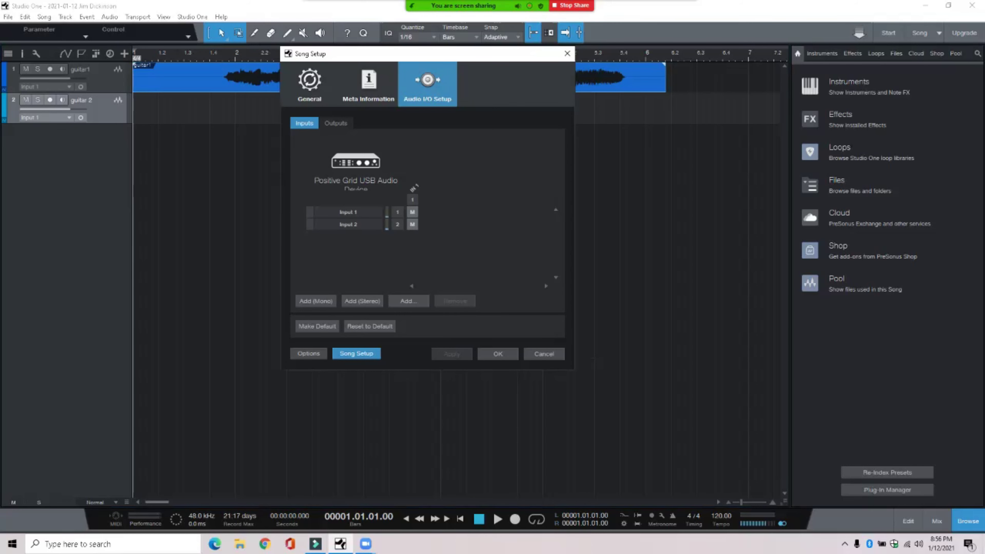
{"action": "left_click", "coordinate": [498, 353]}
{"action": "left_click", "coordinate": [50, 100]}
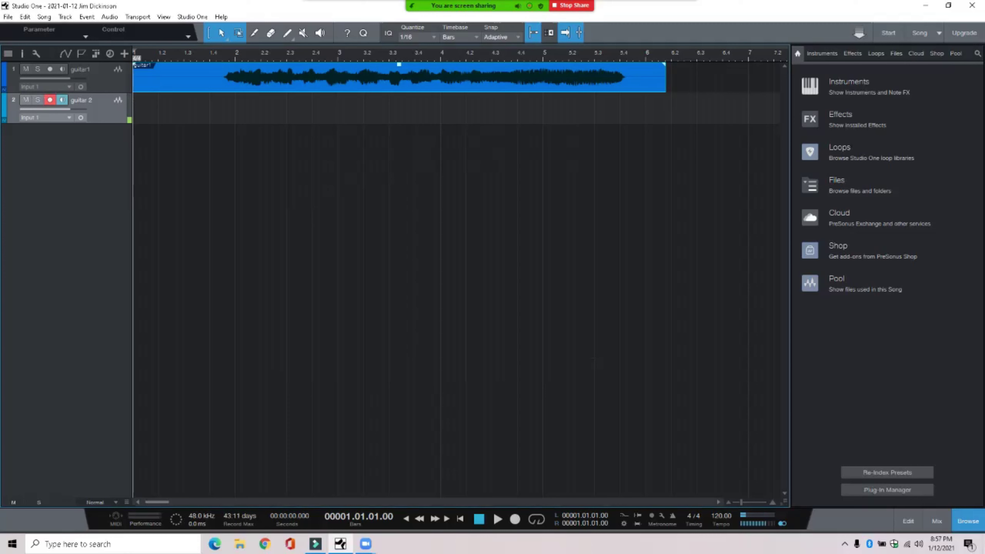
Step: Record a six-bar guitar take on guitar 2, return to the start and disarm the track
{"action": "key", "text": "KP_Multiply"}
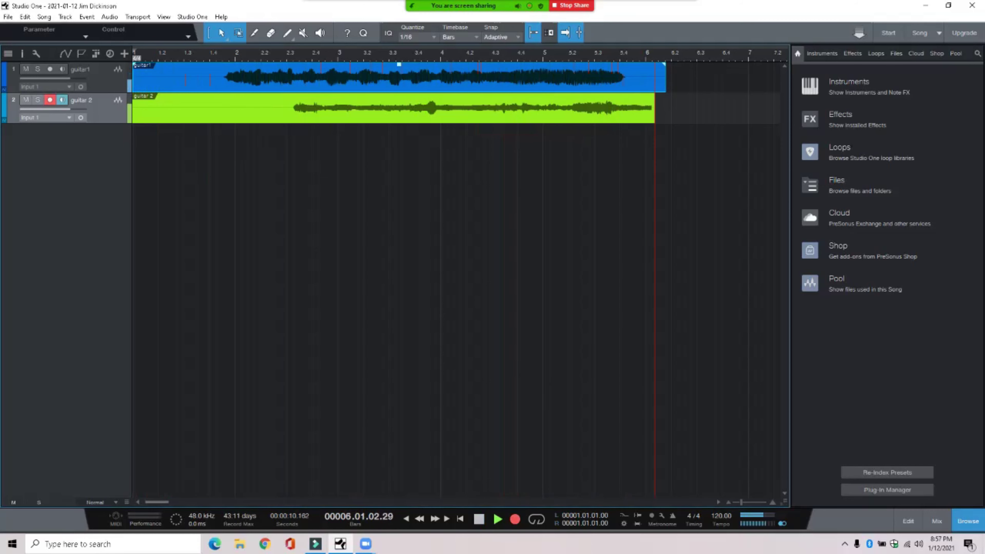
{"action": "key", "text": "space"}
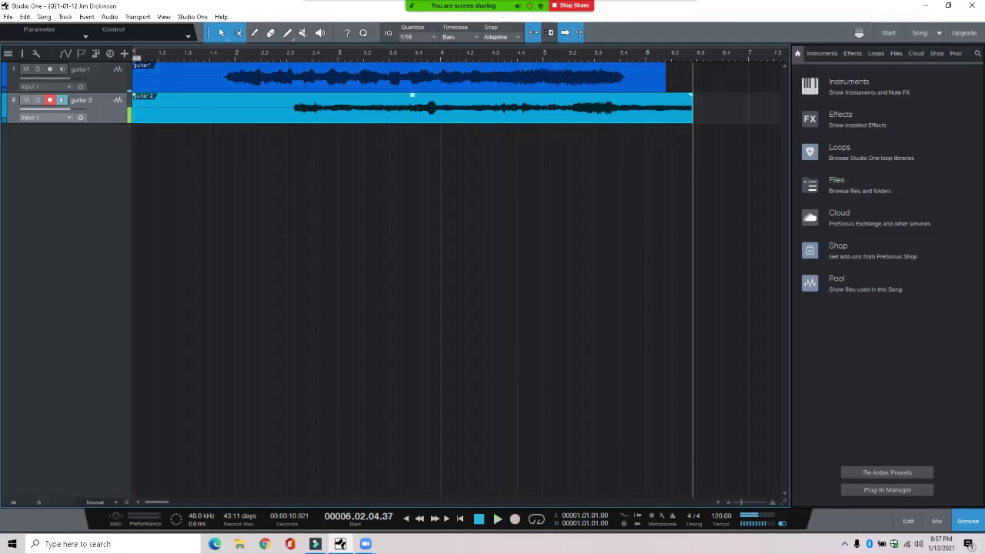
{"action": "key", "text": "Home"}
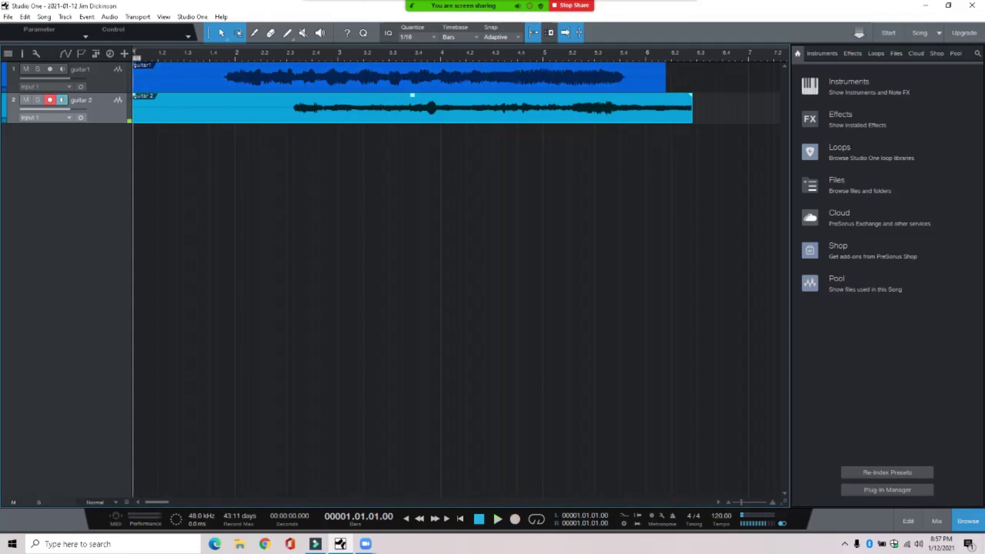
{"action": "key", "text": "r"}
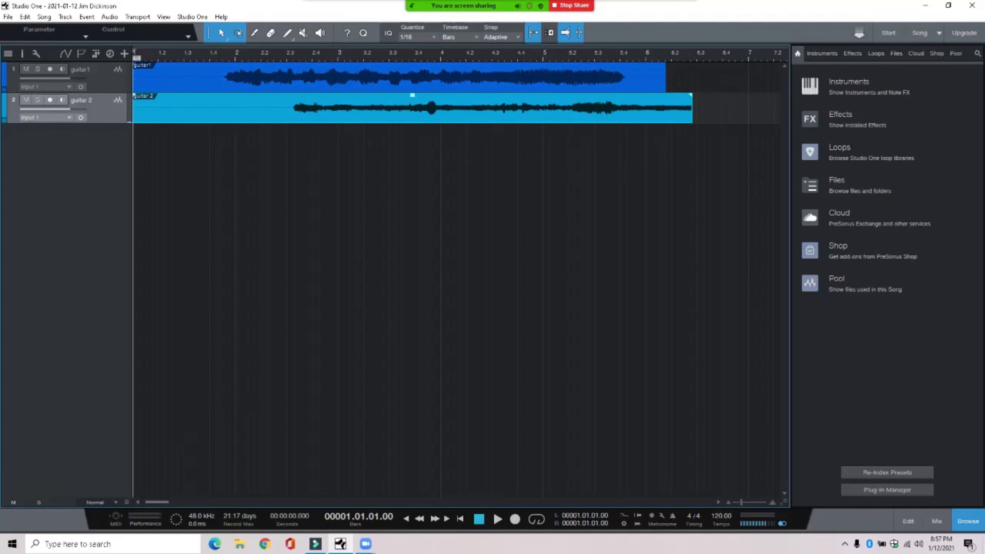